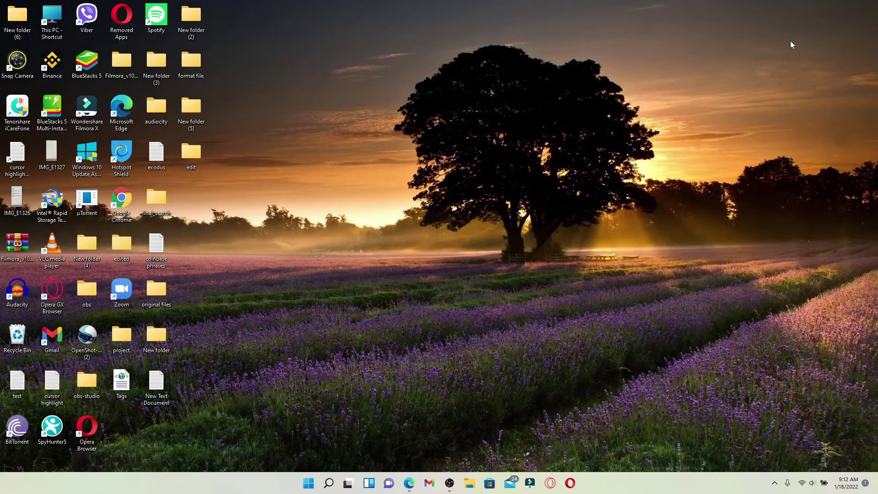
# Launch Edge and go to milestone.myfinanceservice.com.
pyautogui.click(409, 483)
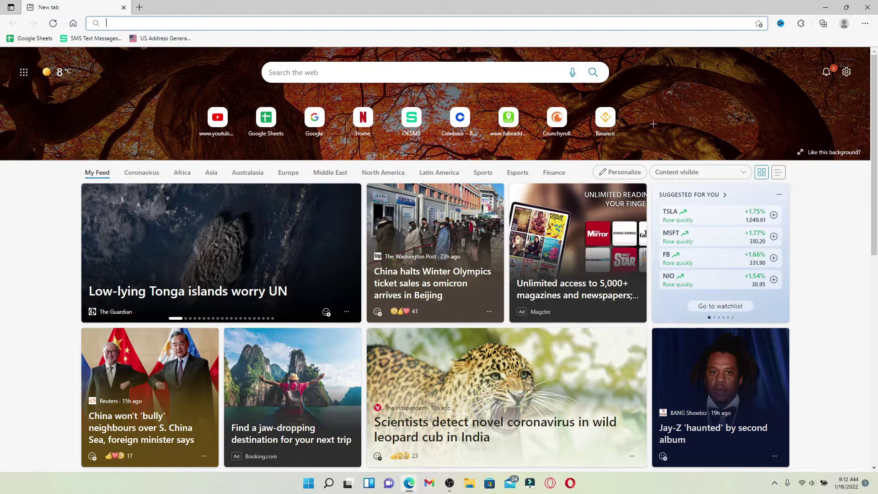
pyautogui.write('milestone.myfinanceservice.com')
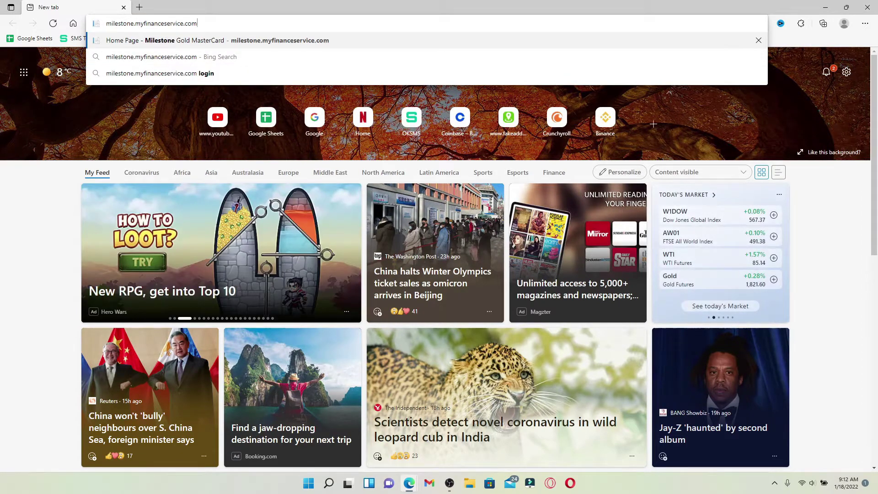
pyautogui.press('Return')
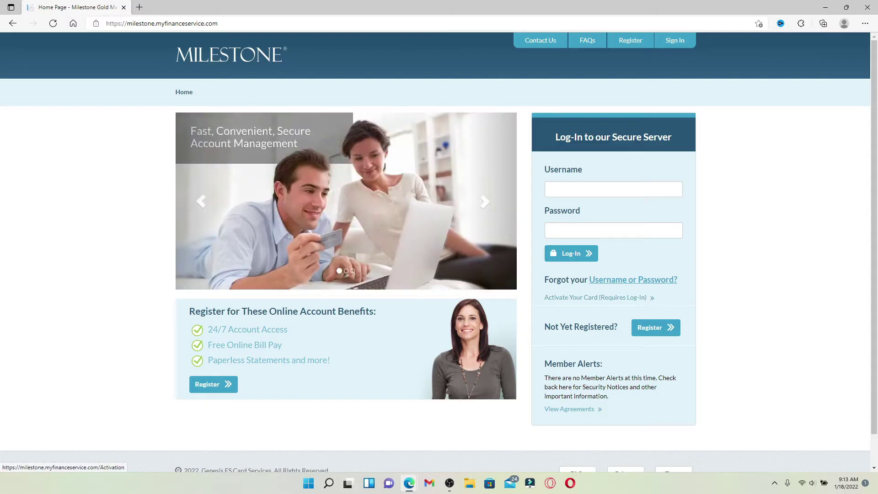
# Follow the 'Activate Your Card (Requires Log-In)' link to the activation log-in page.
pyautogui.click(593, 298)
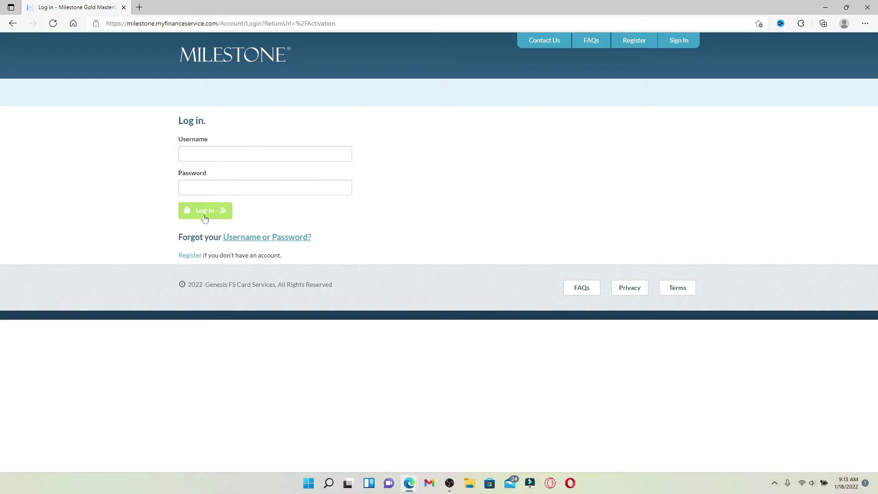
# Select the username field on the activation log-in page.
pyautogui.click(221, 155)
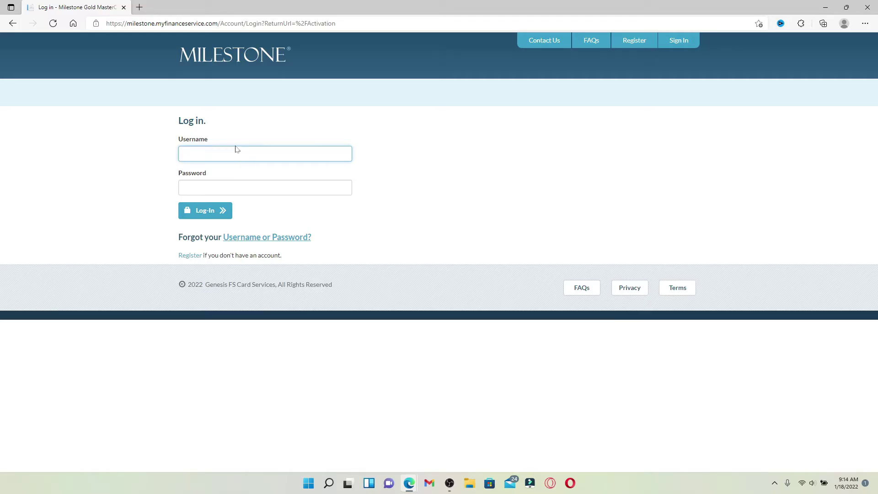
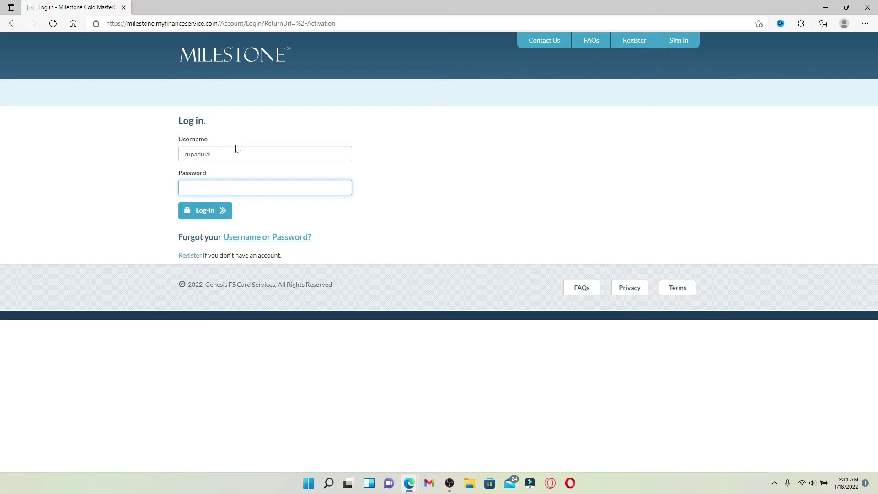
pyautogui.write('••••••••')
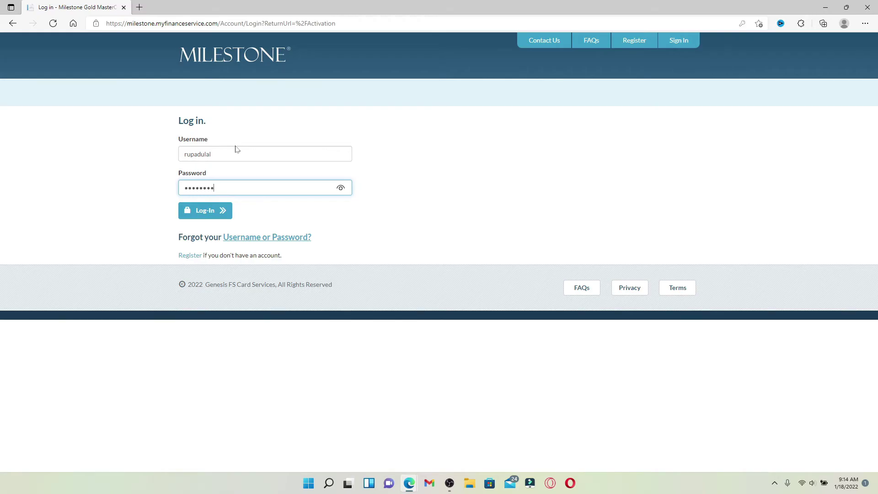